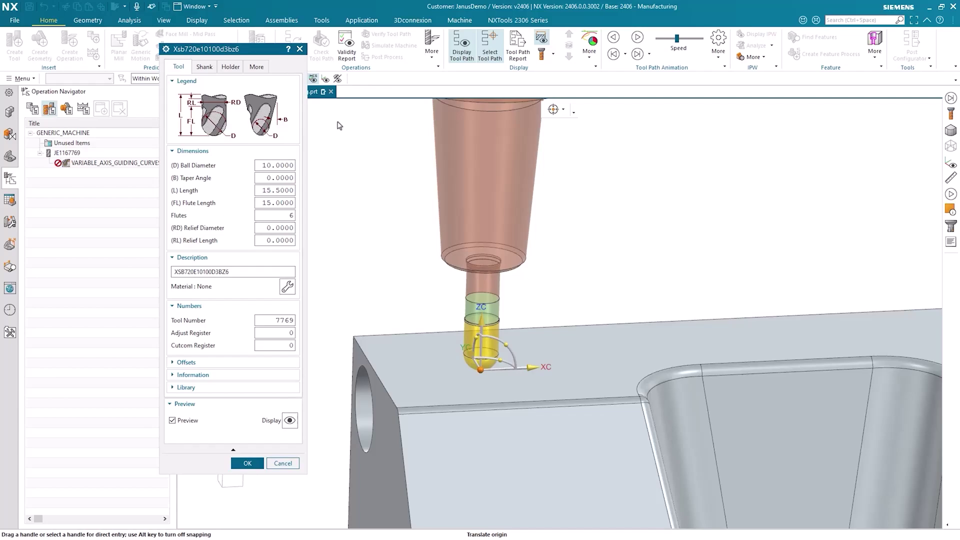
Examine the 10 mm ball mill and its holder above the part from several angles, and close the tool settings
{"action": "left_click", "coordinate": [250, 50]}
{"action": "middle_click_drag", "start_coordinate": [464, 215], "coordinate": [466, 196]}
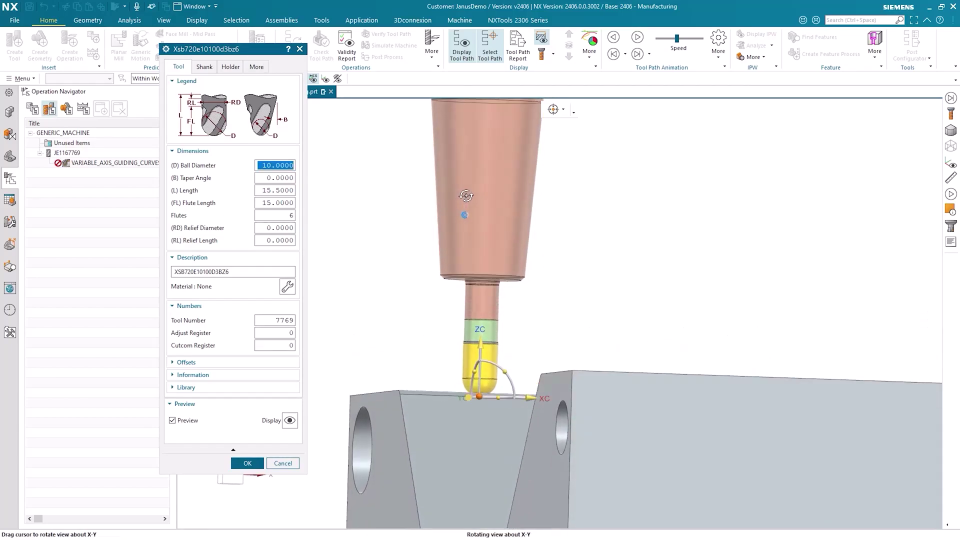
{"action": "scroll", "coordinate": [412, 216], "scroll_direction": "down", "scroll_amount": 7}
{"action": "middle_click_drag", "start_coordinate": [566, 270], "coordinate": [588, 320]}
{"action": "scroll", "coordinate": [589, 303], "scroll_direction": "up", "scroll_amount": 4}
{"action": "scroll", "coordinate": [541, 281], "scroll_direction": "down", "scroll_amount": 2}
{"action": "middle_click_drag", "start_coordinate": [502, 215], "coordinate": [500, 425]}
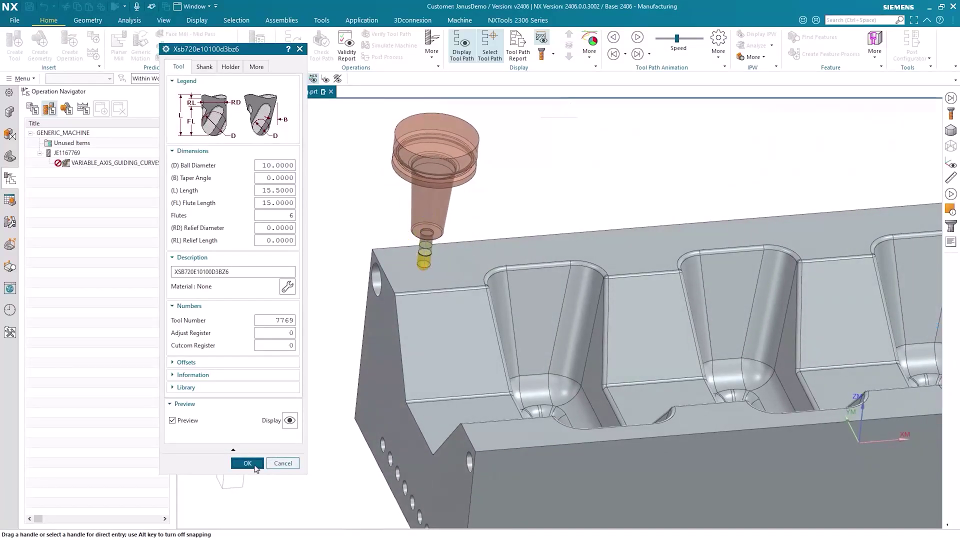
{"action": "left_click", "coordinate": [253, 464]}
Open the VARIABLE_AXIS_GUIDING_CURVES operation, show its selected guide curves and start specifying the cut area
{"action": "left_click", "coordinate": [106, 165]}
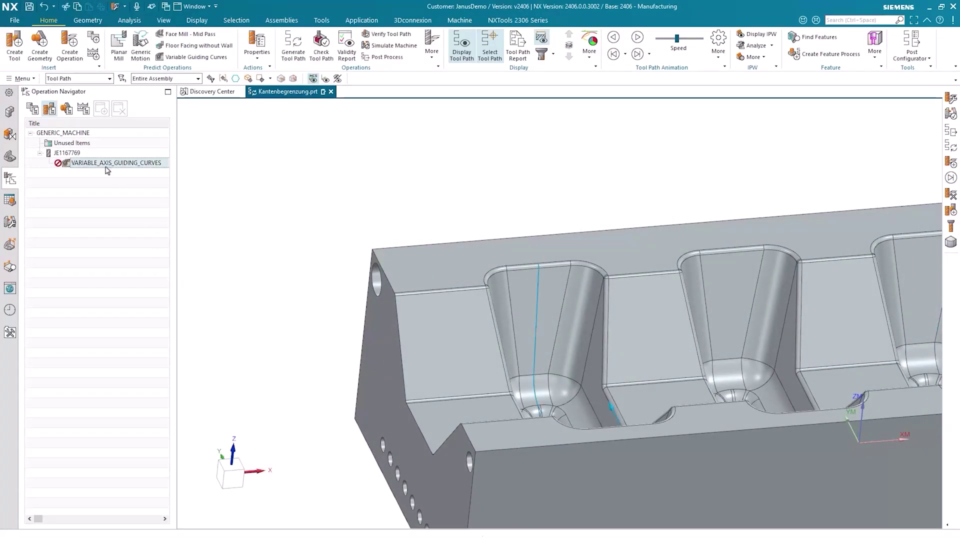
{"action": "double_click", "coordinate": [83, 166]}
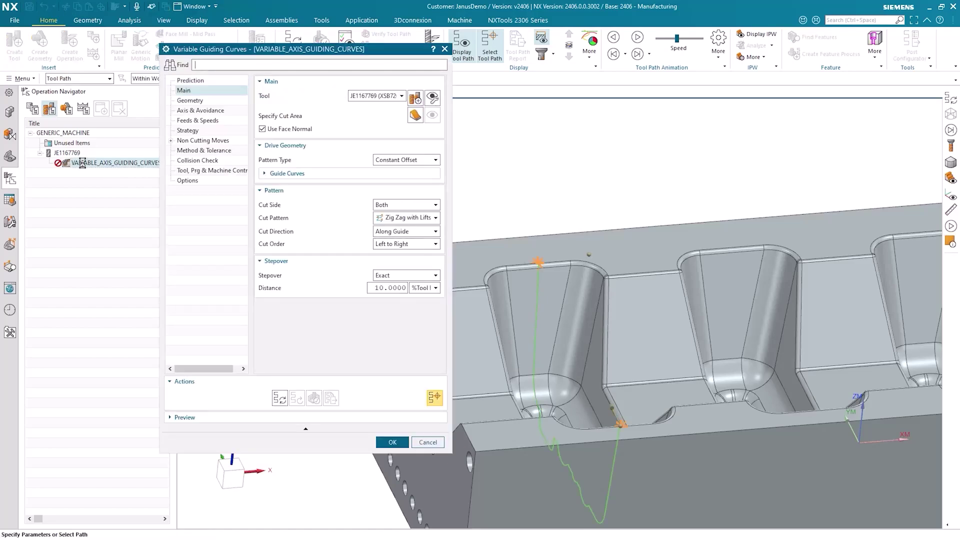
{"action": "left_click", "coordinate": [272, 173]}
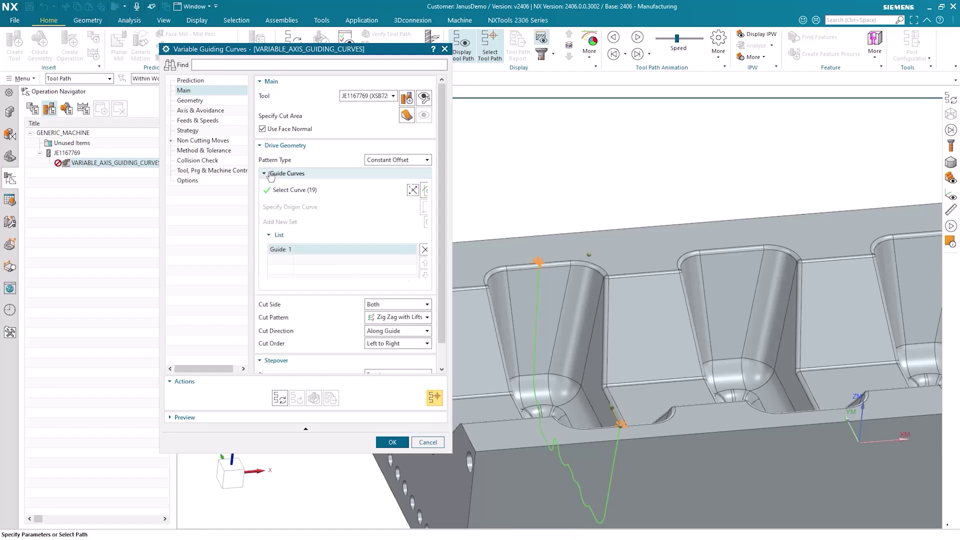
{"action": "left_click", "coordinate": [288, 195]}
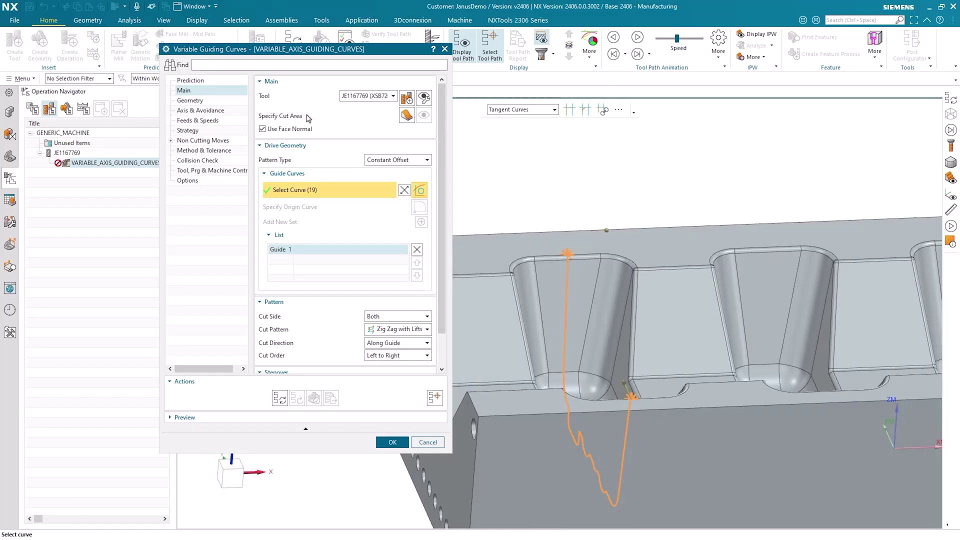
{"action": "left_click", "coordinate": [405, 117]}
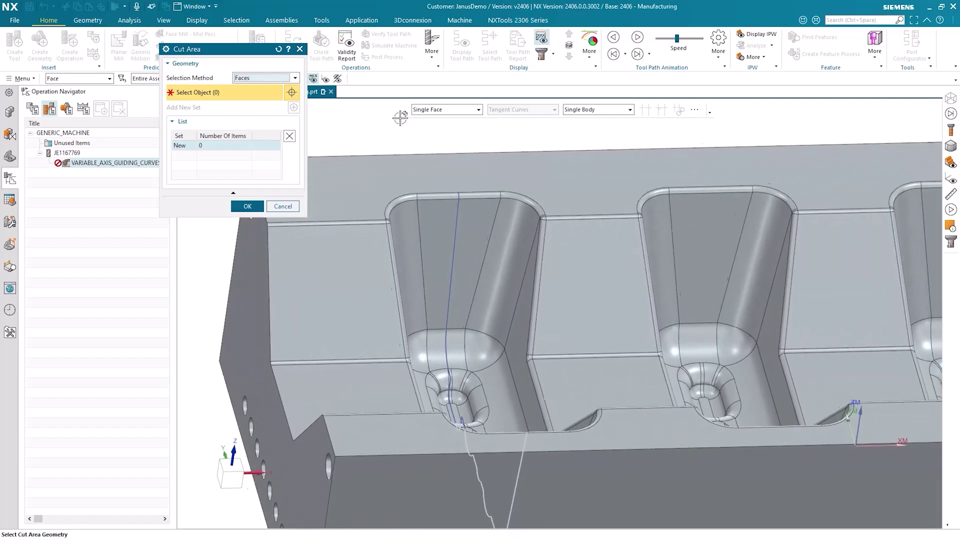
Try selecting five faces of the first cavity one by one as cut area, and deselect them again
{"action": "left_click", "coordinate": [531, 240]}
{"action": "left_click", "coordinate": [458, 235]}
{"action": "left_click", "coordinate": [401, 238]}
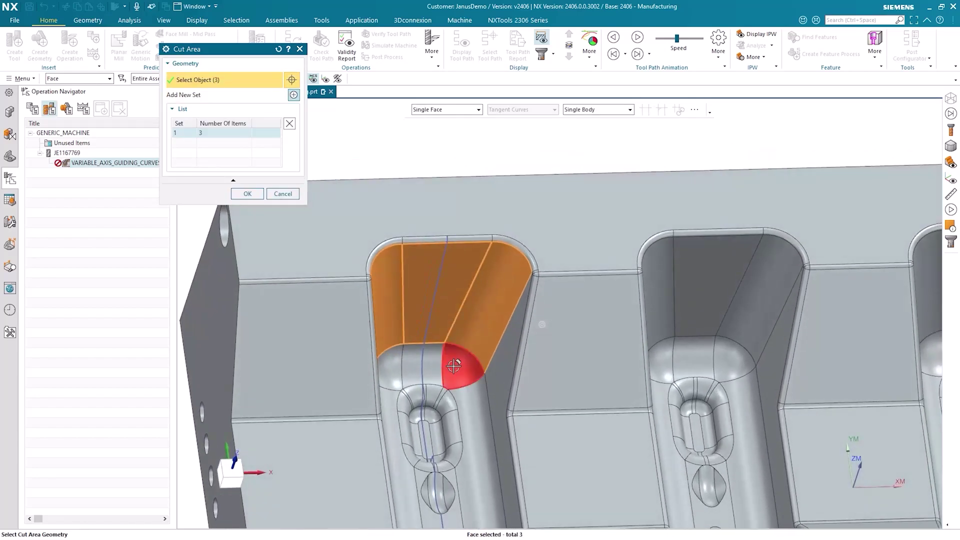
{"action": "left_click", "coordinate": [463, 358]}
{"action": "left_click", "coordinate": [420, 365]}
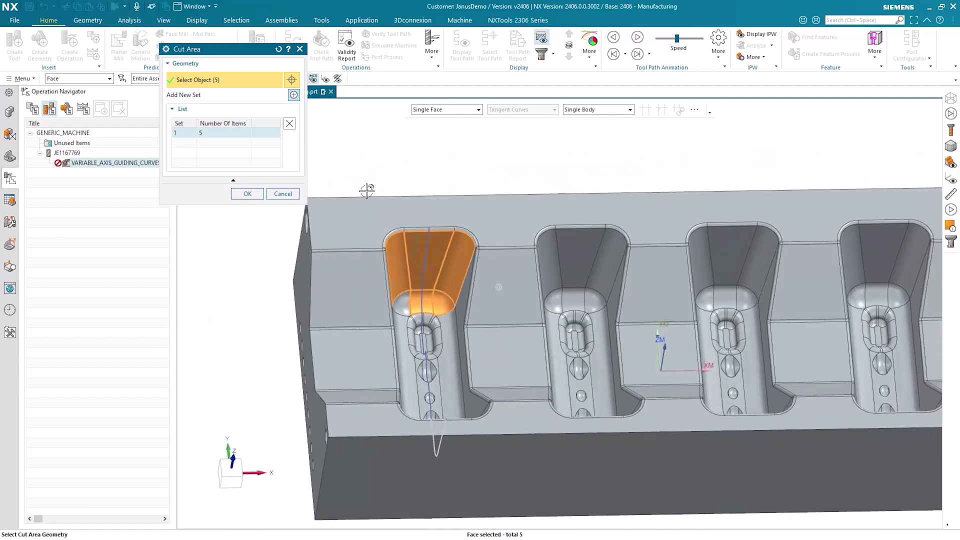
{"action": "left_click_drag", "start_coordinate": [342, 175], "coordinate": [457, 320], "text": "shift"}
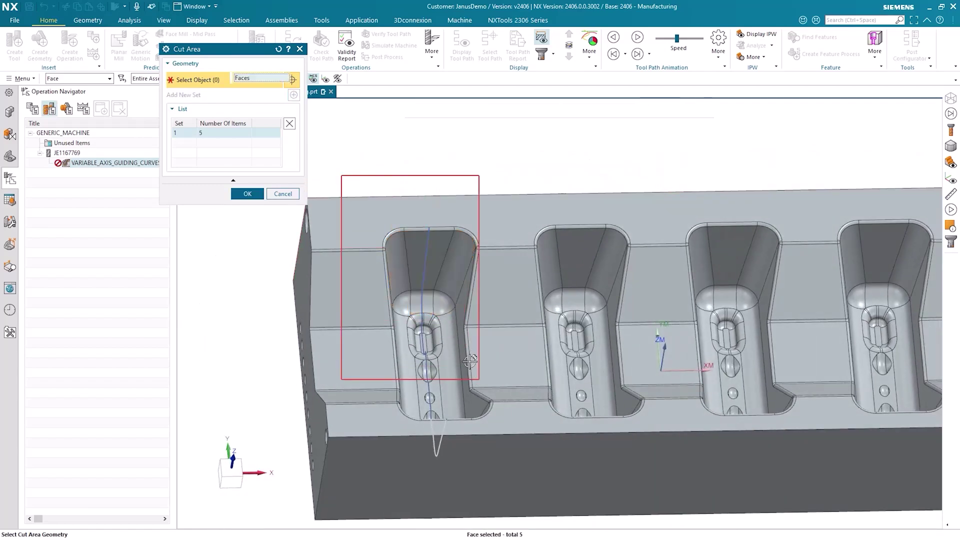
Window-select all faces of the first cavity as cut area in the top view
{"action": "middle_click_drag", "start_coordinate": [421, 393], "coordinate": [449, 341], "text": "shift"}
{"action": "key", "text": "F8"}
{"action": "scroll", "coordinate": [450, 345], "scroll_direction": "up", "scroll_amount": 2}
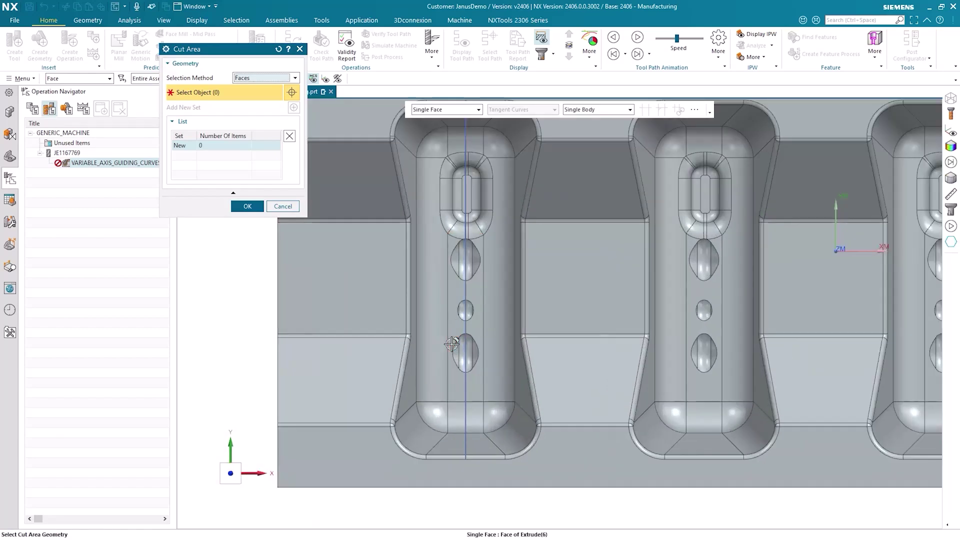
{"action": "scroll", "coordinate": [451, 344], "scroll_direction": "down", "scroll_amount": 2}
{"action": "left_click_drag", "start_coordinate": [392, 170], "coordinate": [522, 428]}
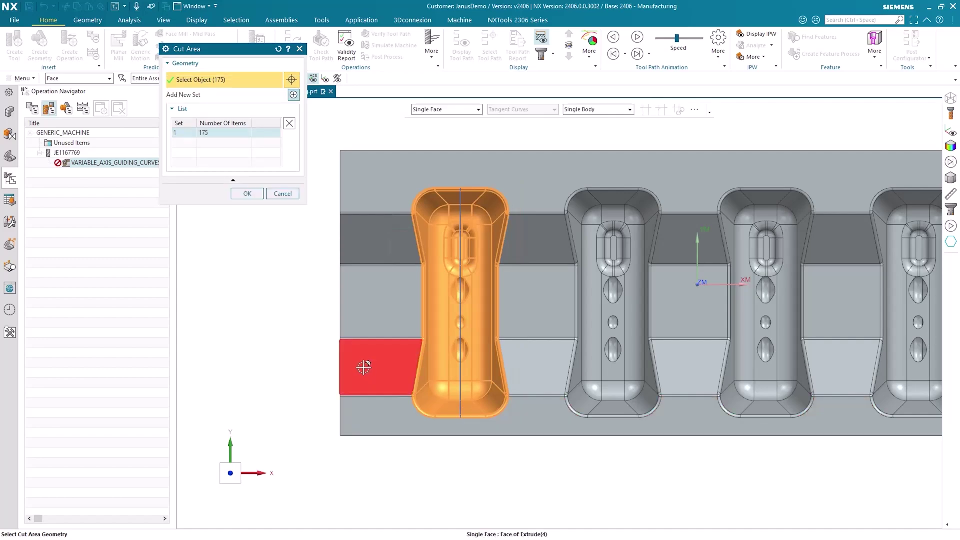
Deselect the short drilled holes beneath the first cavity from the cut area in a wireframe side view, and delete the face set
{"action": "middle_click_drag", "start_coordinate": [314, 359], "coordinate": [294, 355]}
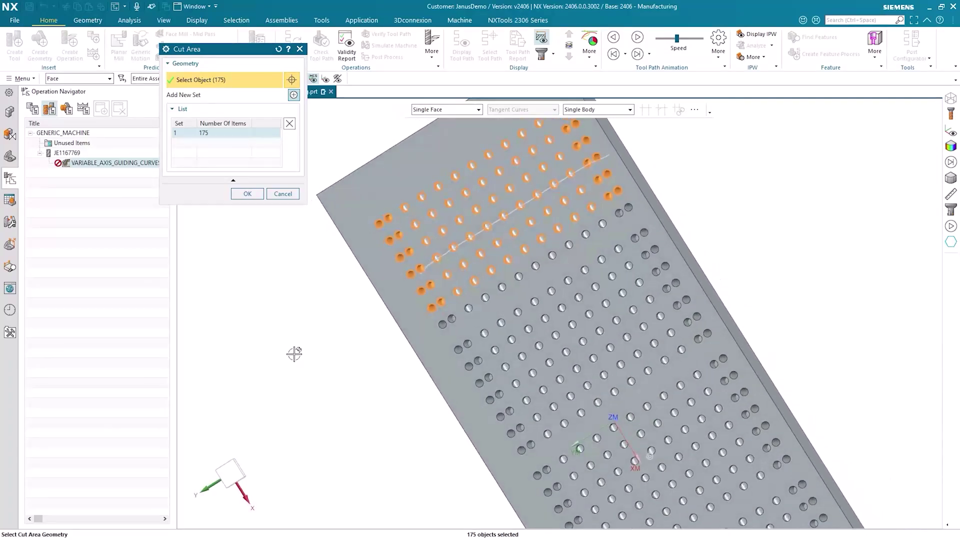
{"action": "middle_click_drag", "start_coordinate": [294, 353], "coordinate": [257, 355]}
{"action": "key", "text": "F8"}
{"action": "right_click_drag", "start_coordinate": [268, 305], "coordinate": [268, 322]}
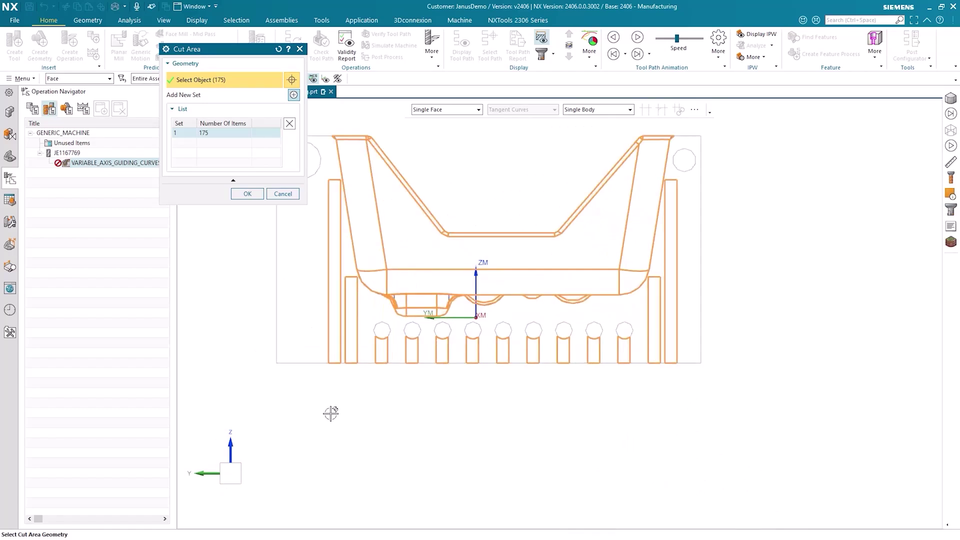
{"action": "left_click_drag", "start_coordinate": [329, 410], "coordinate": [660, 330]}
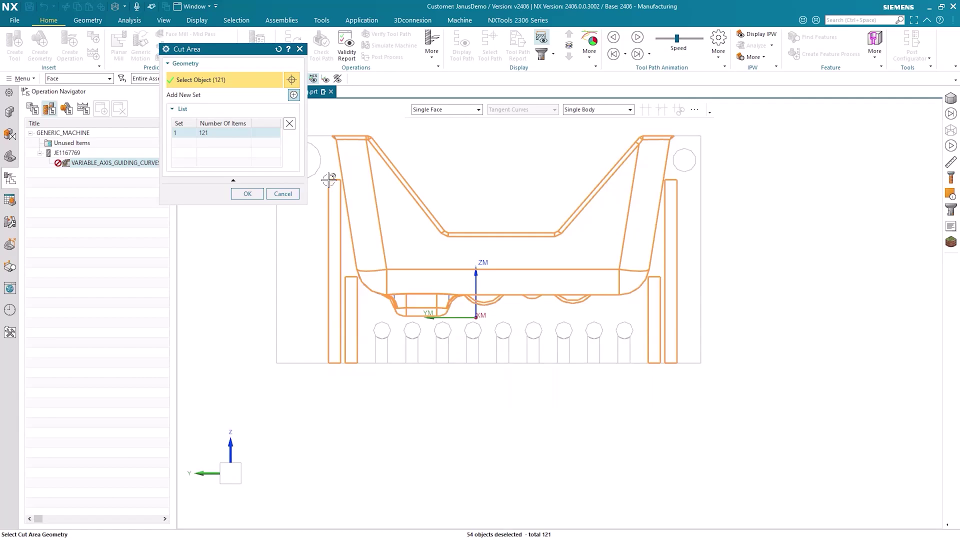
{"action": "scroll", "coordinate": [332, 178], "scroll_direction": "up", "scroll_amount": 5}
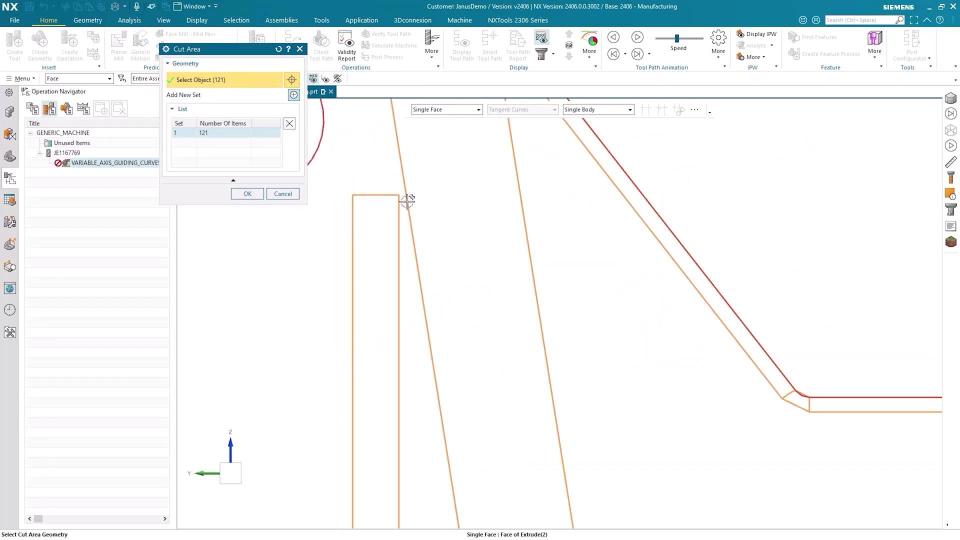
{"action": "scroll", "coordinate": [408, 200], "scroll_direction": "down", "scroll_amount": 5}
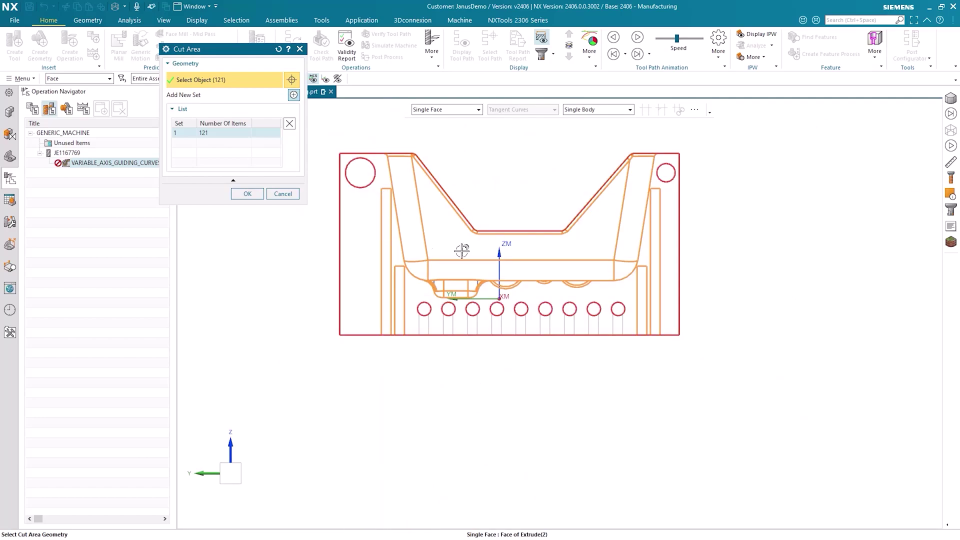
{"action": "mouse_move", "coordinate": [507, 276]}
{"action": "middle_mouse_down"}
{"action": "mouse_move", "coordinate": [450, 307]}
{"action": "mouse_move", "coordinate": [397, 418]}
{"action": "middle_mouse_up"}
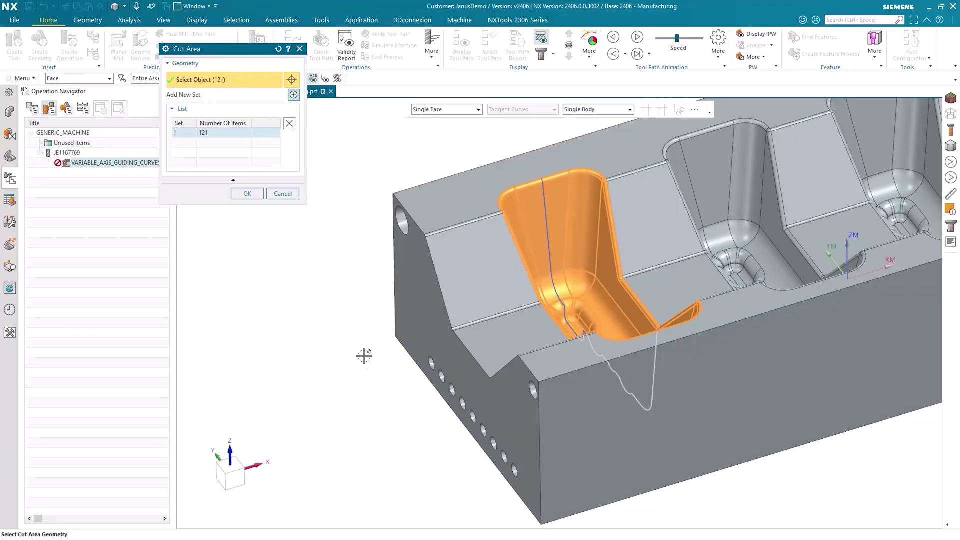
{"action": "left_click", "coordinate": [288, 125]}
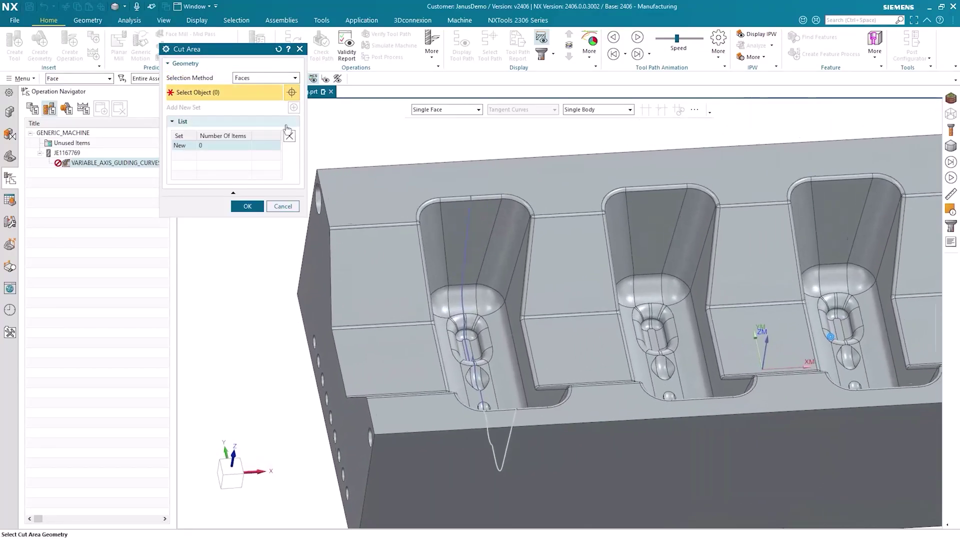
Select the cut area with the Tangent Faces rule from the first cavity's wall, and remove the set's selection intent
{"action": "left_click", "coordinate": [432, 112]}
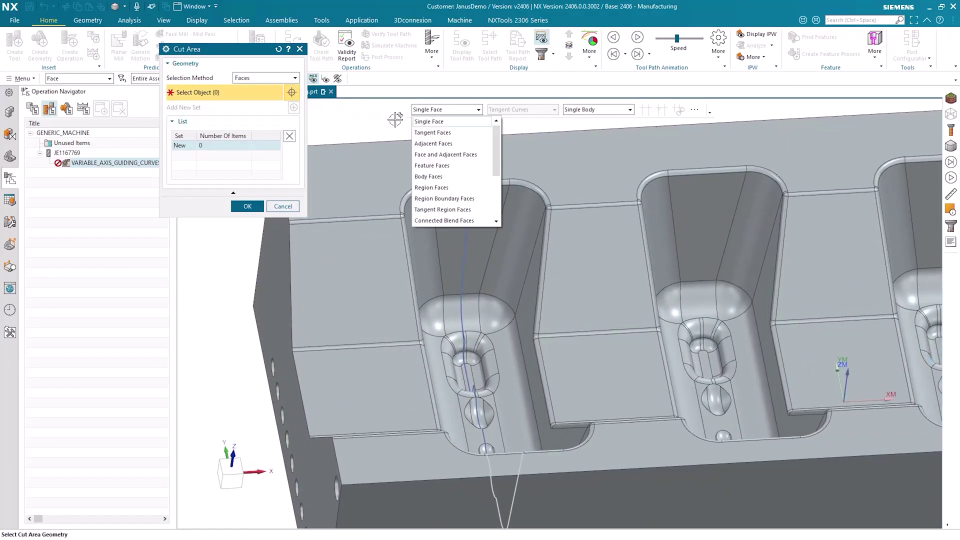
{"action": "left_click", "coordinate": [428, 133]}
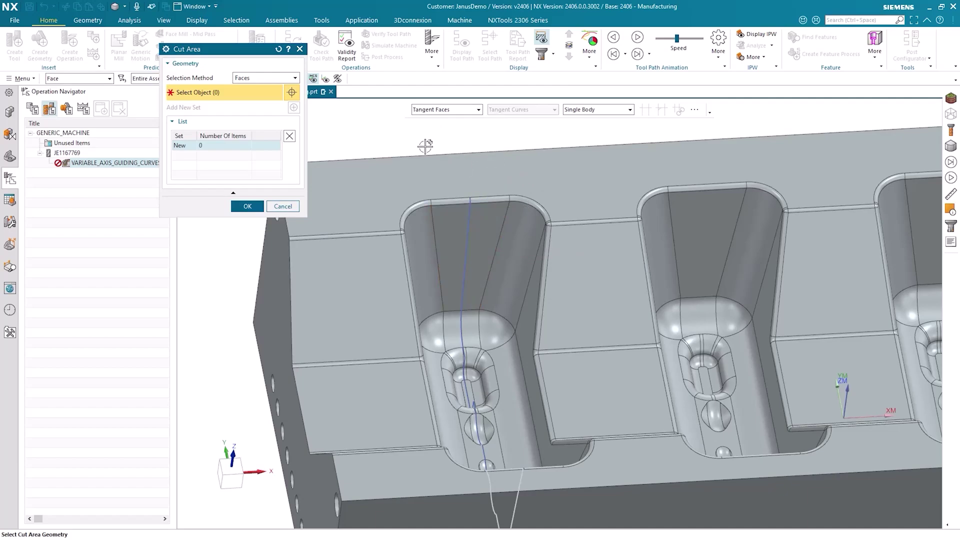
{"action": "left_click", "coordinate": [488, 215]}
{"action": "scroll", "coordinate": [440, 180], "scroll_direction": "down", "scroll_amount": 3}
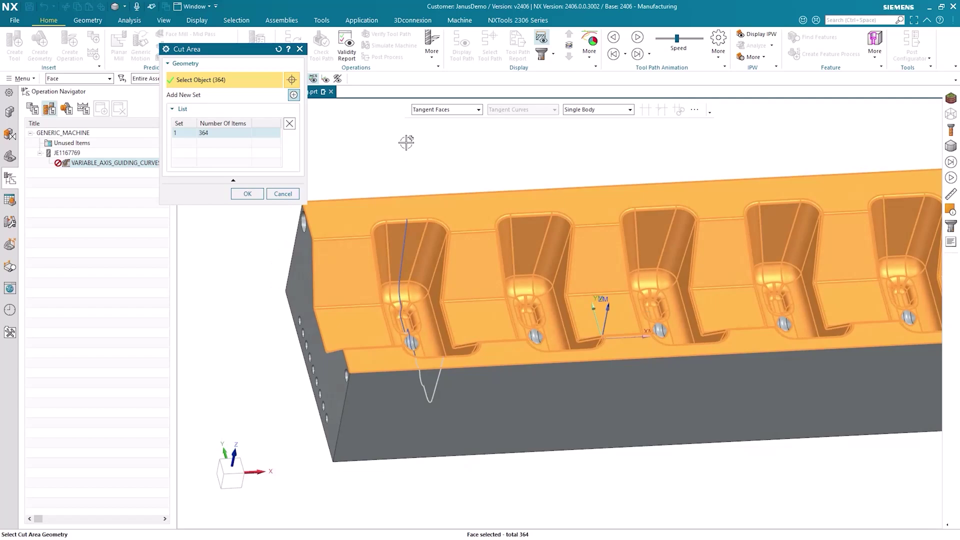
{"action": "right_click", "coordinate": [235, 136]}
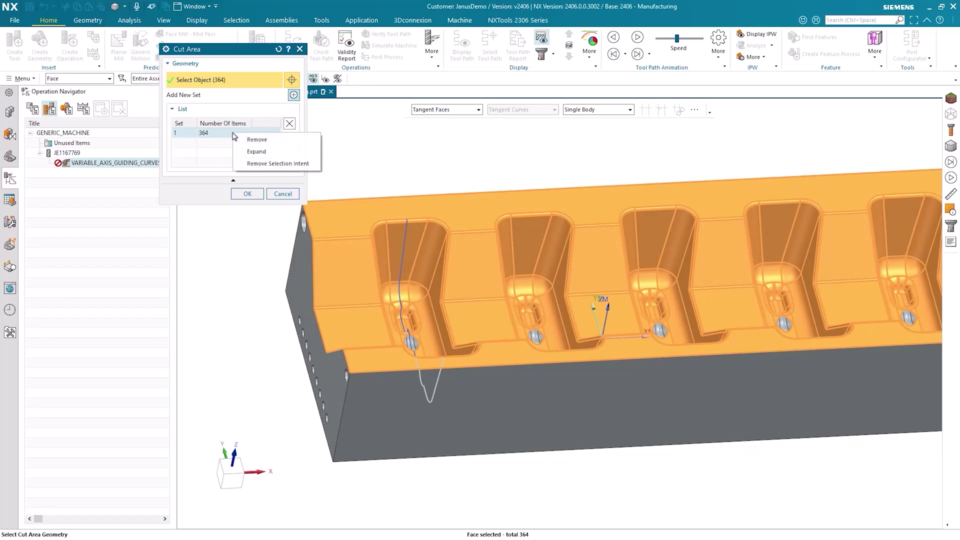
{"action": "left_click", "coordinate": [249, 167]}
Deselect the faces of the other four cavities and the top and step faces beside the first cavity from the cut area
{"action": "scroll", "coordinate": [340, 207], "scroll_direction": "down", "scroll_amount": 4}
{"action": "middle_click_drag", "start_coordinate": [402, 244], "coordinate": [412, 293]}
{"action": "left_click_drag", "start_coordinate": [728, 184], "coordinate": [410, 388], "text": "shift"}
{"action": "left_click", "coordinate": [410, 243], "text": "shift"}
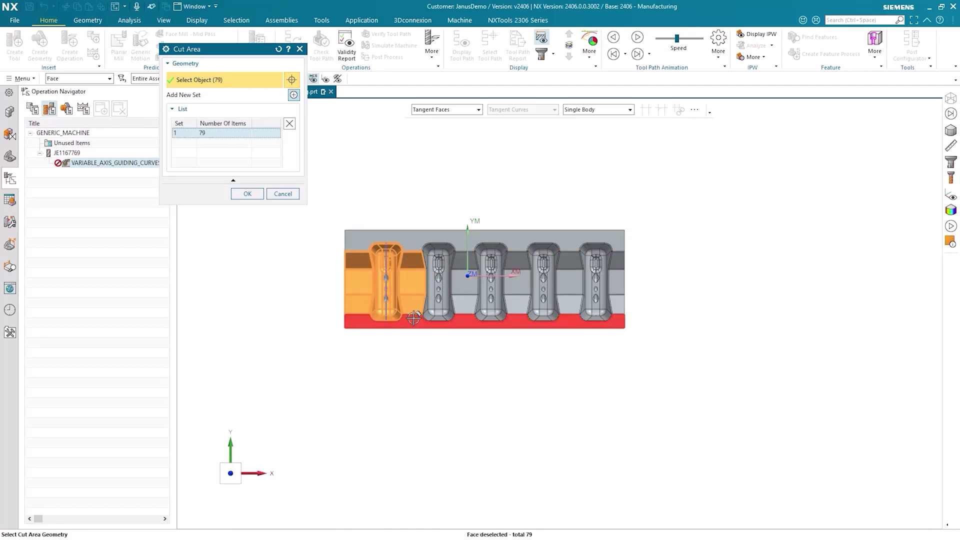
{"action": "left_click", "coordinate": [416, 320], "text": "shift"}
{"action": "left_click", "coordinate": [415, 263], "text": "shift"}
{"action": "left_click", "coordinate": [414, 302], "text": "shift"}
{"action": "left_click", "coordinate": [359, 262], "text": "shift"}
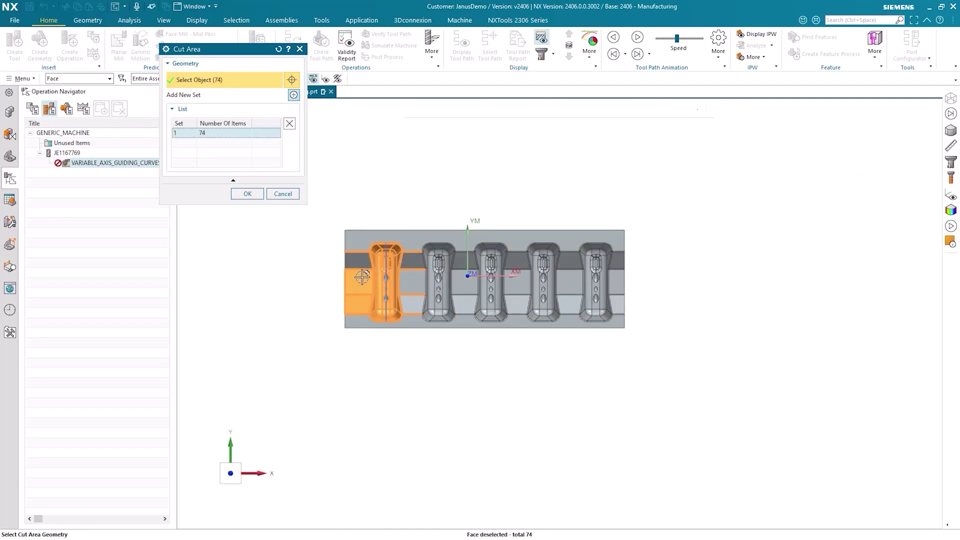
Deselect the remaining face and narrow edge blends on the outer side of the first cavity, and delete the face set
{"action": "scroll", "coordinate": [344, 300], "scroll_direction": "up", "scroll_amount": 10}
{"action": "left_click", "coordinate": [376, 262], "text": "shift"}
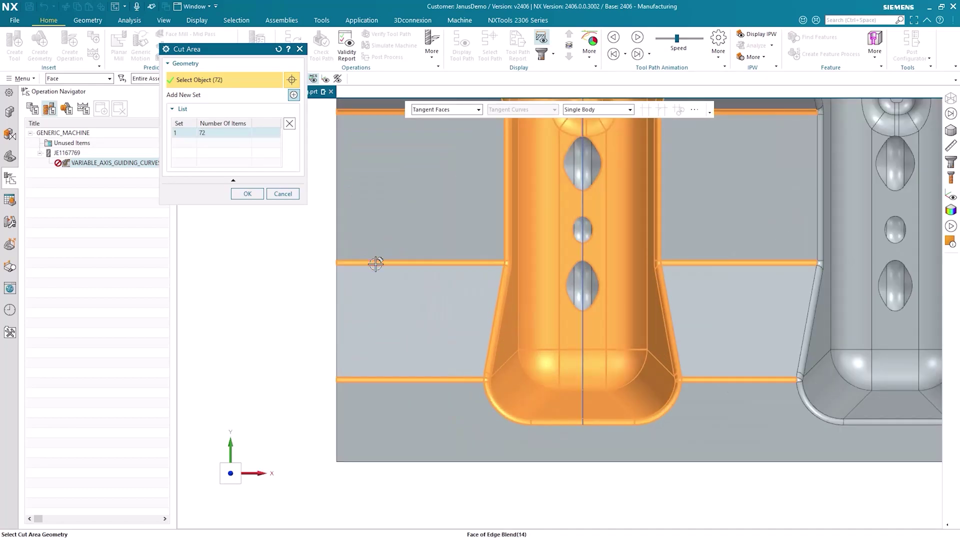
{"action": "left_click", "coordinate": [384, 377], "text": "shift"}
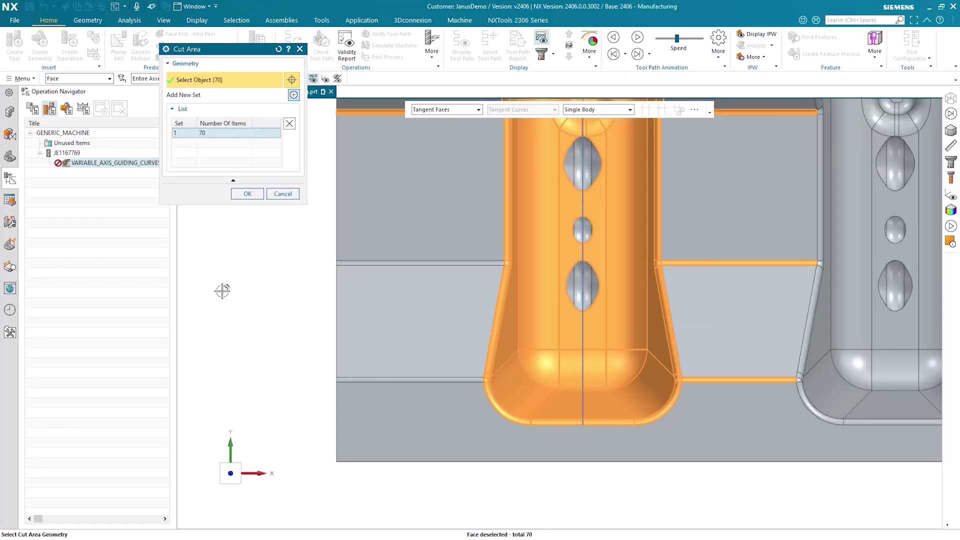
{"action": "scroll", "coordinate": [223, 290], "scroll_direction": "down", "scroll_amount": 2}
{"action": "key", "text": "Home"}
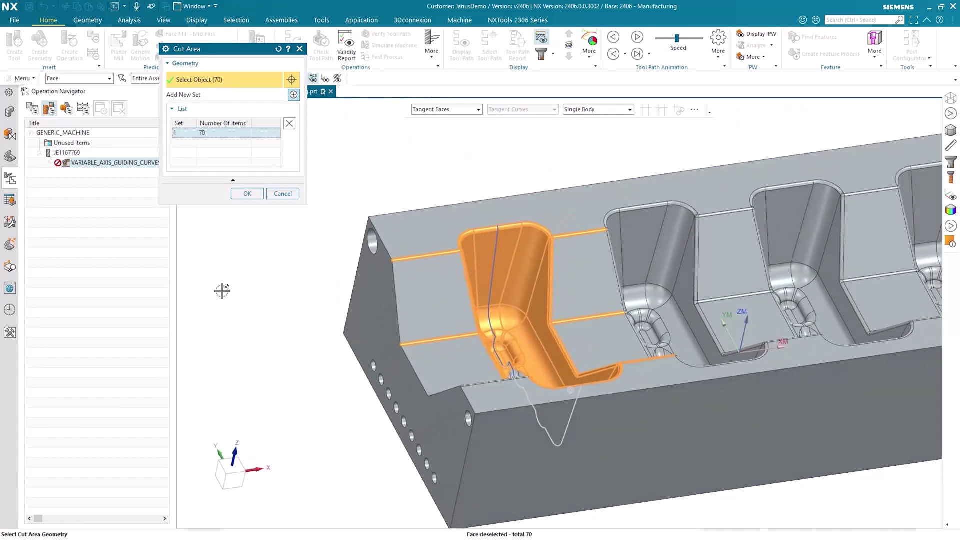
{"action": "left_click", "coordinate": [289, 126]}
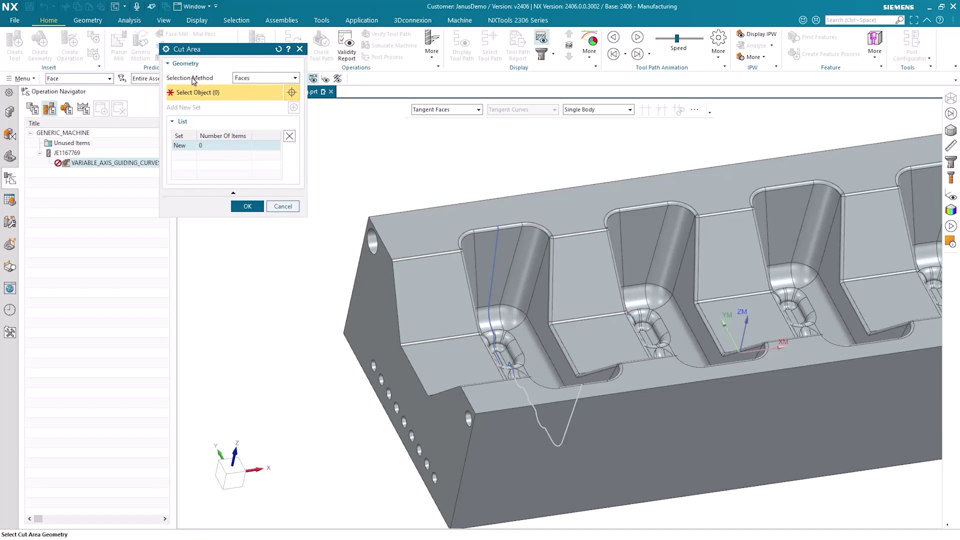
Set the cut area selection method to Edge Bounded Region with the oblong pocket floor in the first cavity as seed face
{"action": "left_click", "coordinate": [261, 81]}
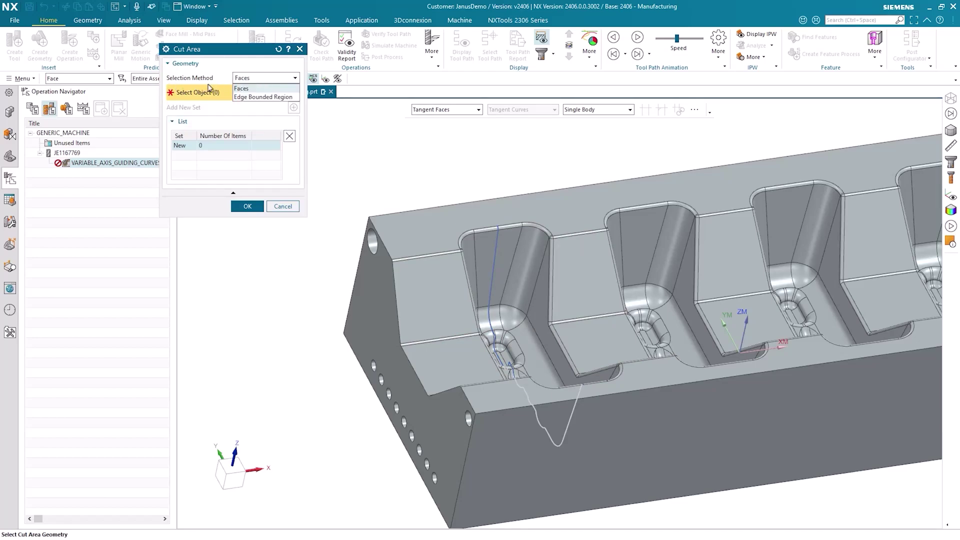
{"action": "left_click", "coordinate": [255, 98]}
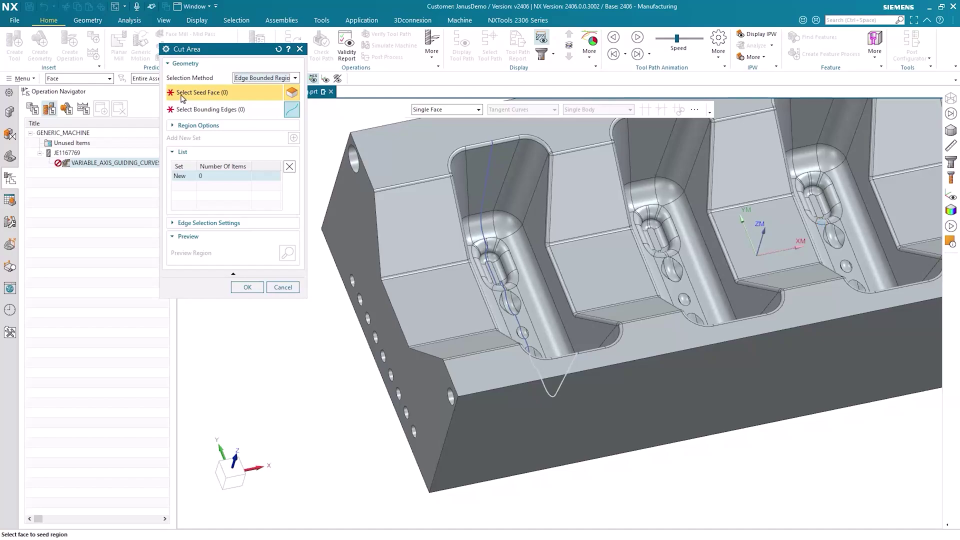
{"action": "scroll", "coordinate": [474, 259], "scroll_direction": "up", "scroll_amount": 6}
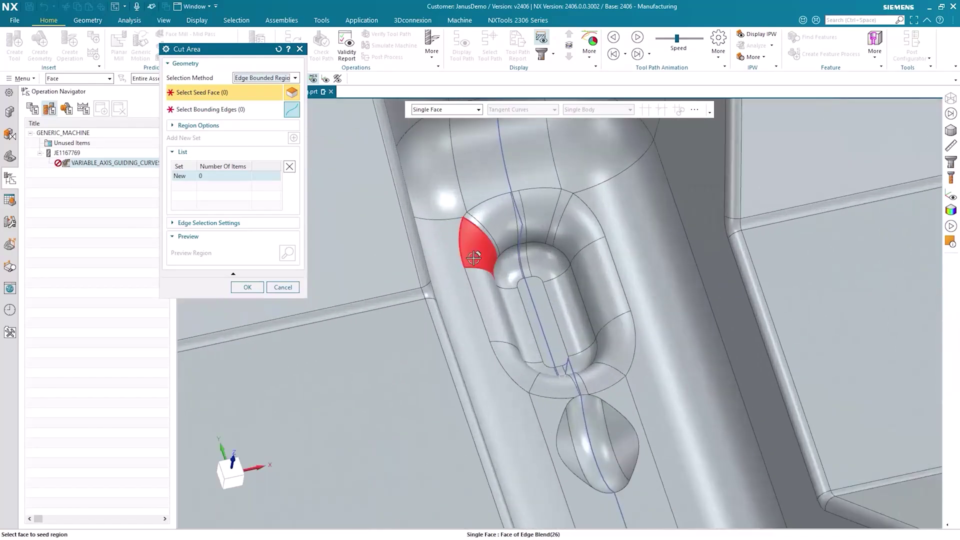
{"action": "left_click", "coordinate": [530, 284]}
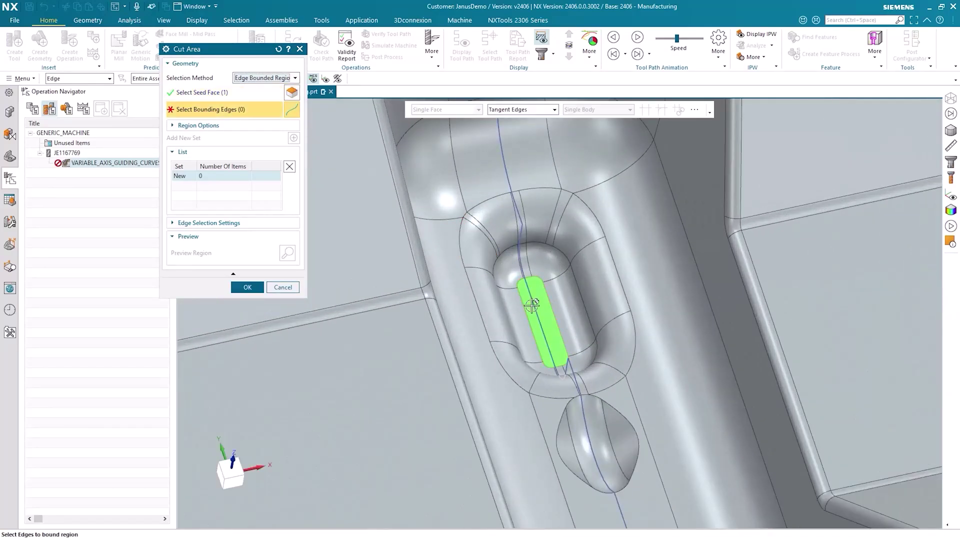
Select the tangent edge chain around the first cavity's upper rim as the bounding edges
{"action": "scroll", "coordinate": [531, 305], "scroll_direction": "down", "scroll_amount": 3}
{"action": "scroll", "coordinate": [532, 306], "scroll_direction": "down", "scroll_amount": 5}
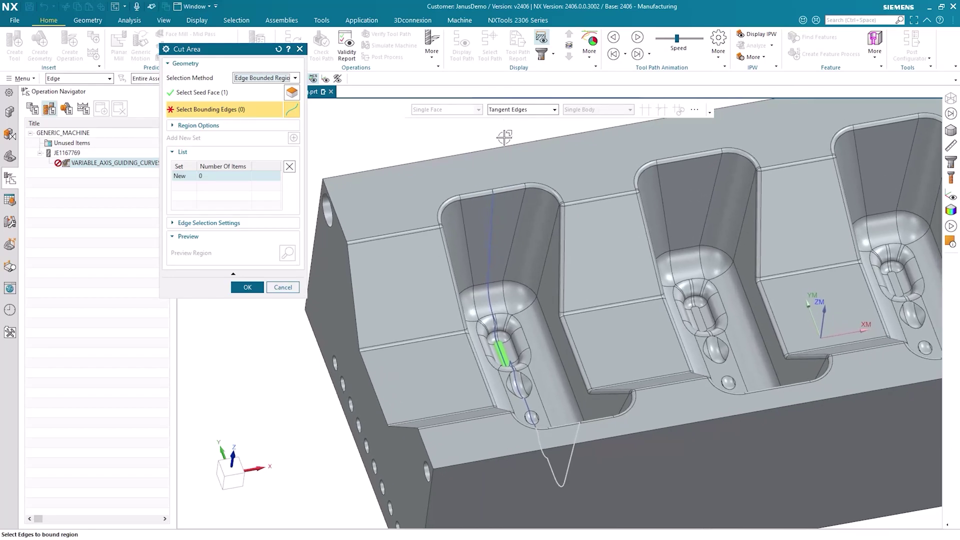
{"action": "left_click", "coordinate": [496, 190]}
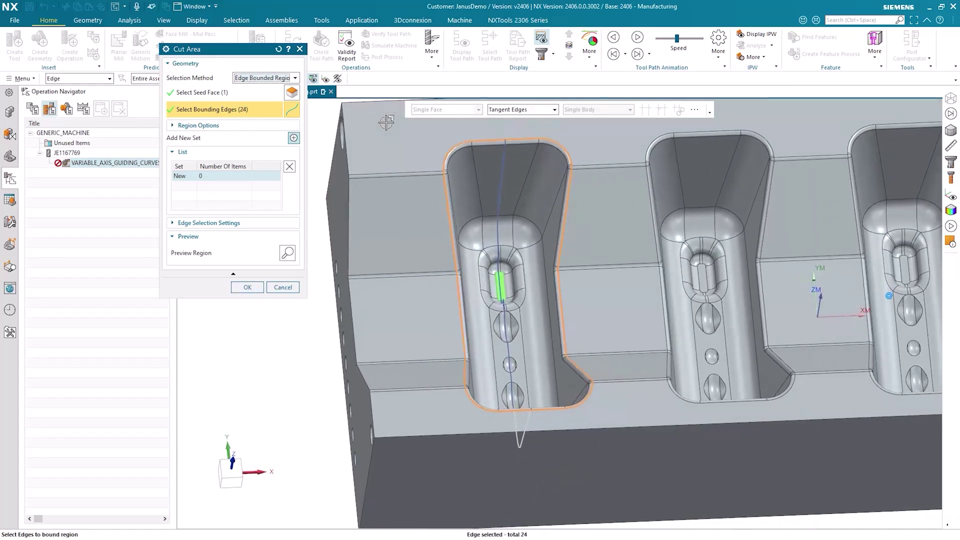
Preview the edge bounded cut region, inspect the recesses along the first cavity's floor, and undo the preview
{"action": "left_click", "coordinate": [225, 93]}
{"action": "left_click", "coordinate": [226, 112]}
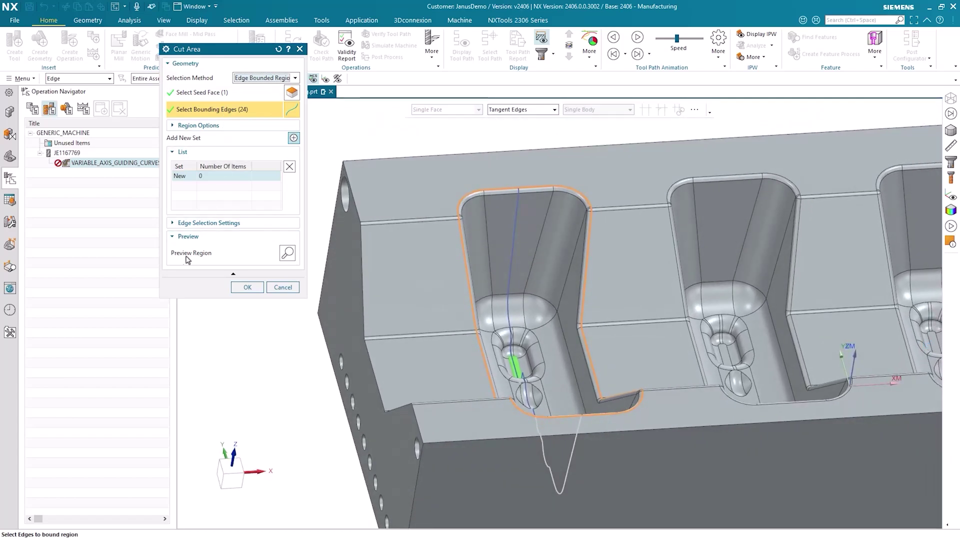
{"action": "left_click", "coordinate": [287, 252]}
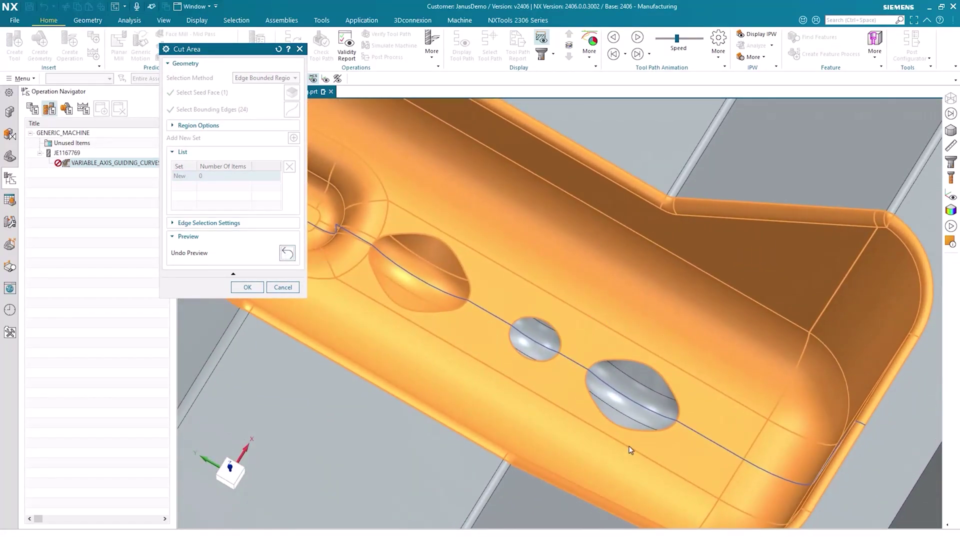
{"action": "left_click", "coordinate": [288, 253]}
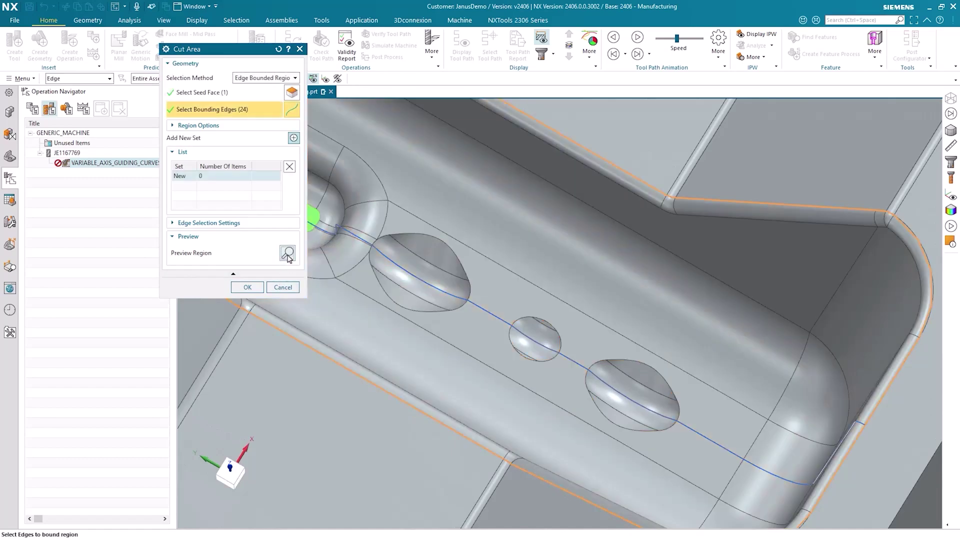
Enable Traverse Interior Edges for the edge bounded region, preview the first cavity's cut region, and accept the cut area
{"action": "left_click", "coordinate": [226, 127]}
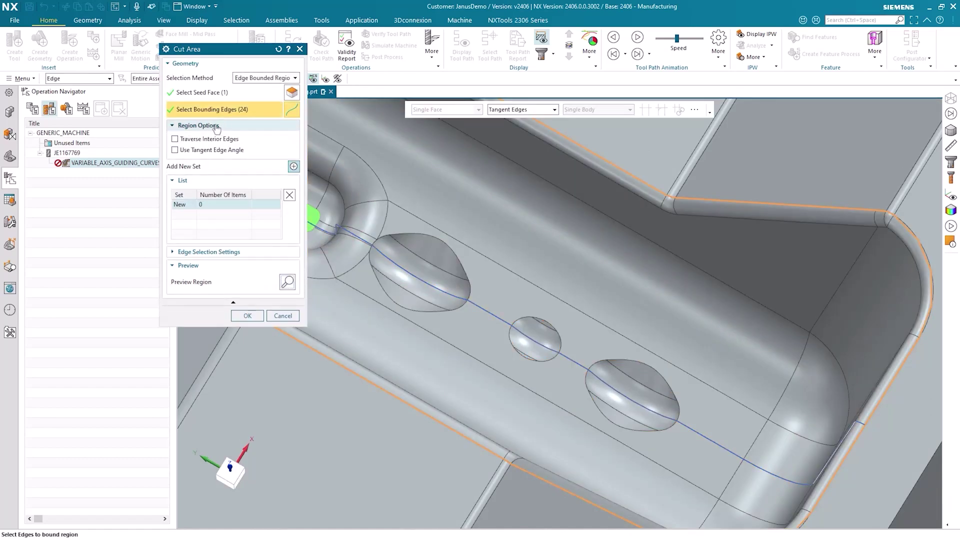
{"action": "left_click", "coordinate": [175, 140]}
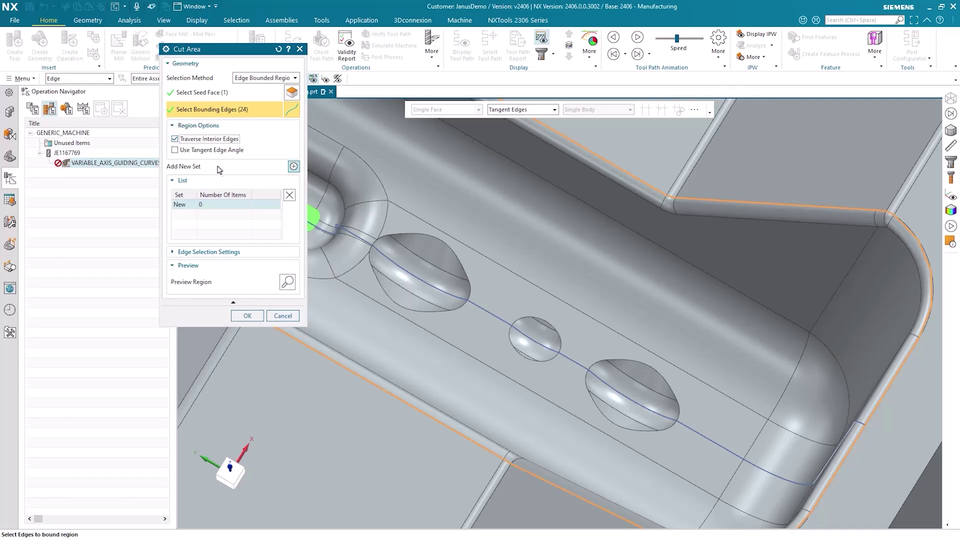
{"action": "left_click", "coordinate": [288, 283]}
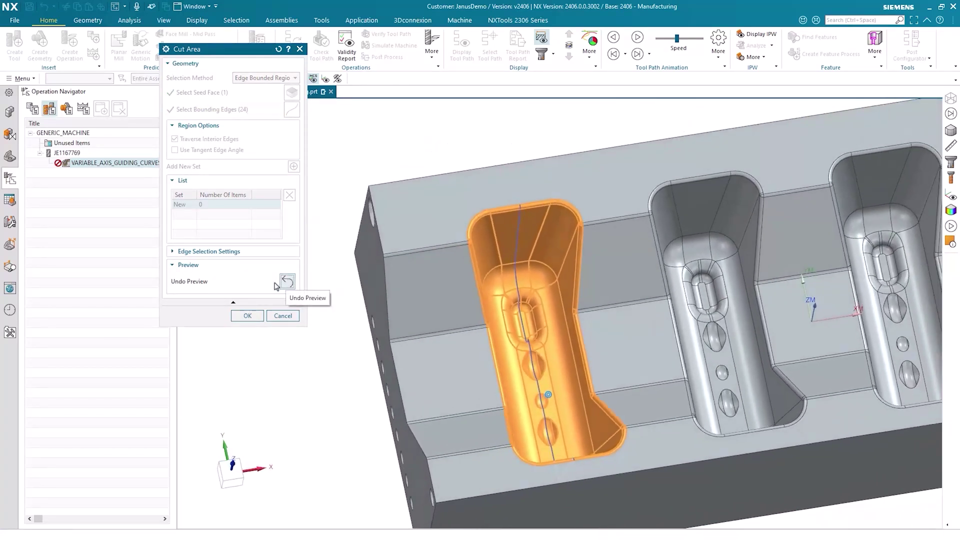
{"action": "left_click", "coordinate": [247, 317]}
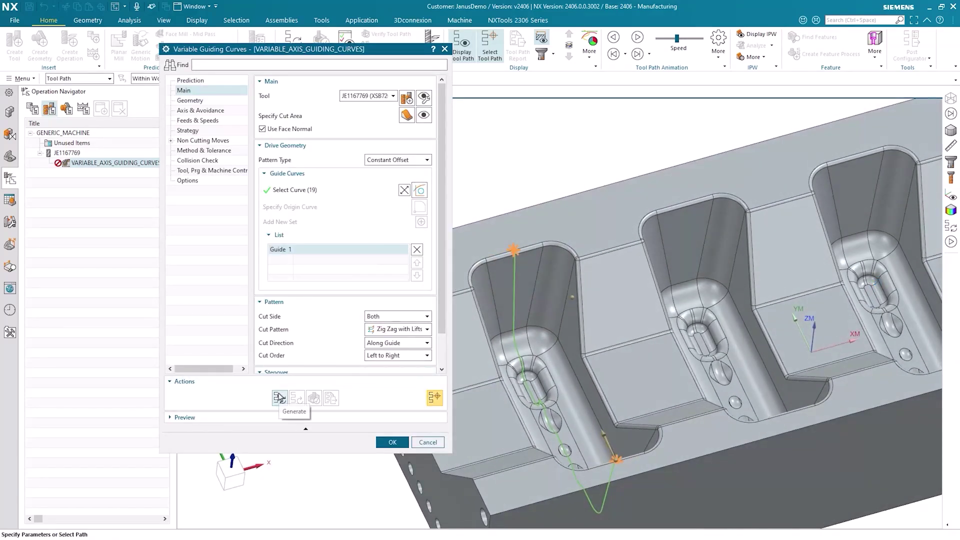
Generate the variable-axis guiding curves tool path for the first cavity and inspect it up close
{"action": "left_click", "coordinate": [279, 395]}
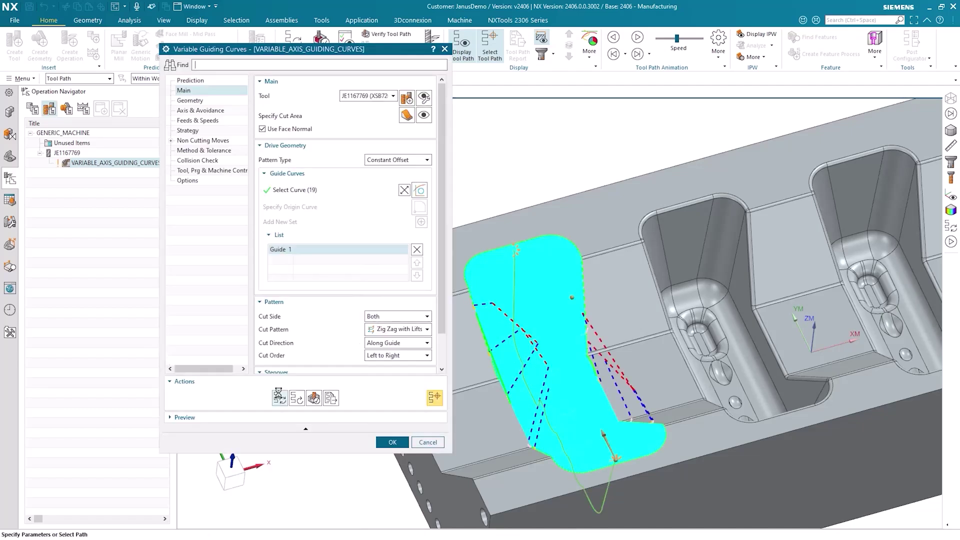
{"action": "scroll", "coordinate": [573, 271], "scroll_direction": "up", "scroll_amount": 5}
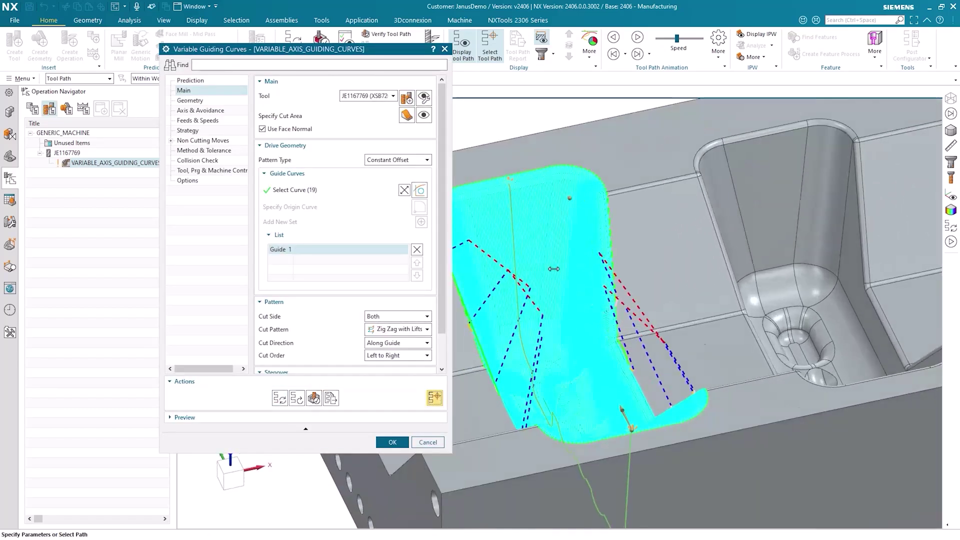